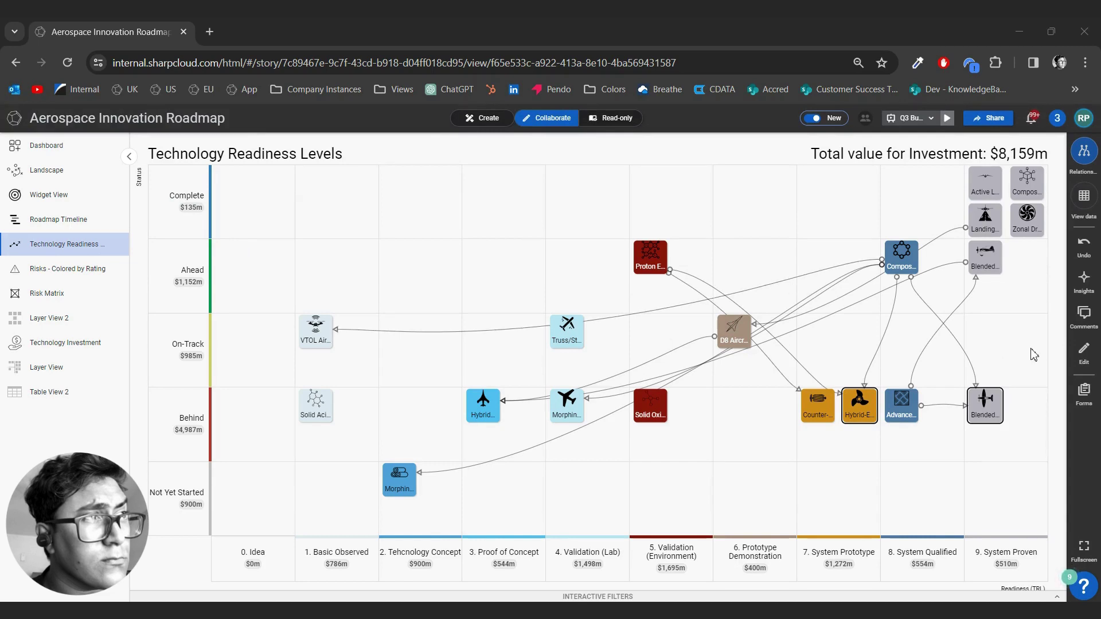
Open the Truss/Strut Braced Wing item for editing from the Technology Readiness Levels view
{"action": "left_click", "coordinate": [1083, 351]}
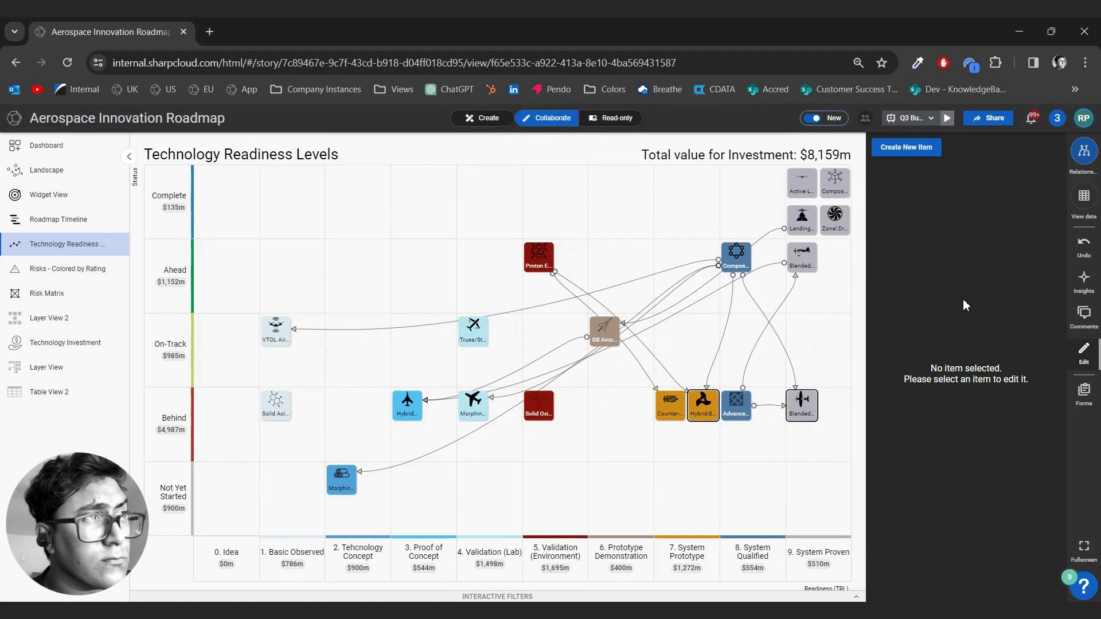
{"action": "left_click", "coordinate": [482, 325]}
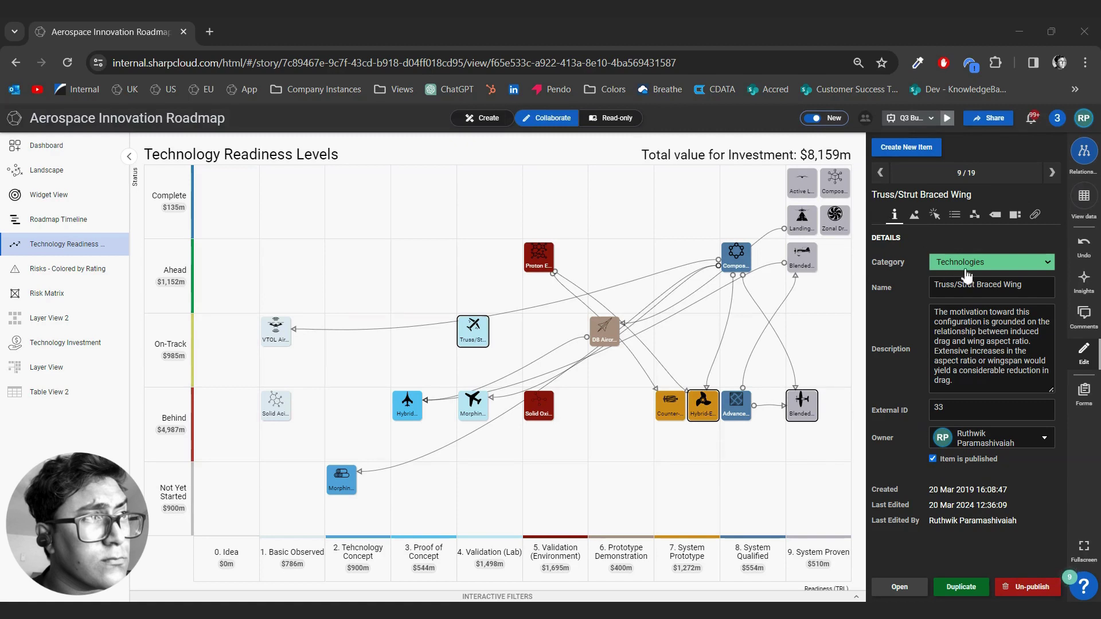
Rename the item as "Truss/Strut Braced Wings"
{"action": "left_click", "coordinate": [1022, 282]}
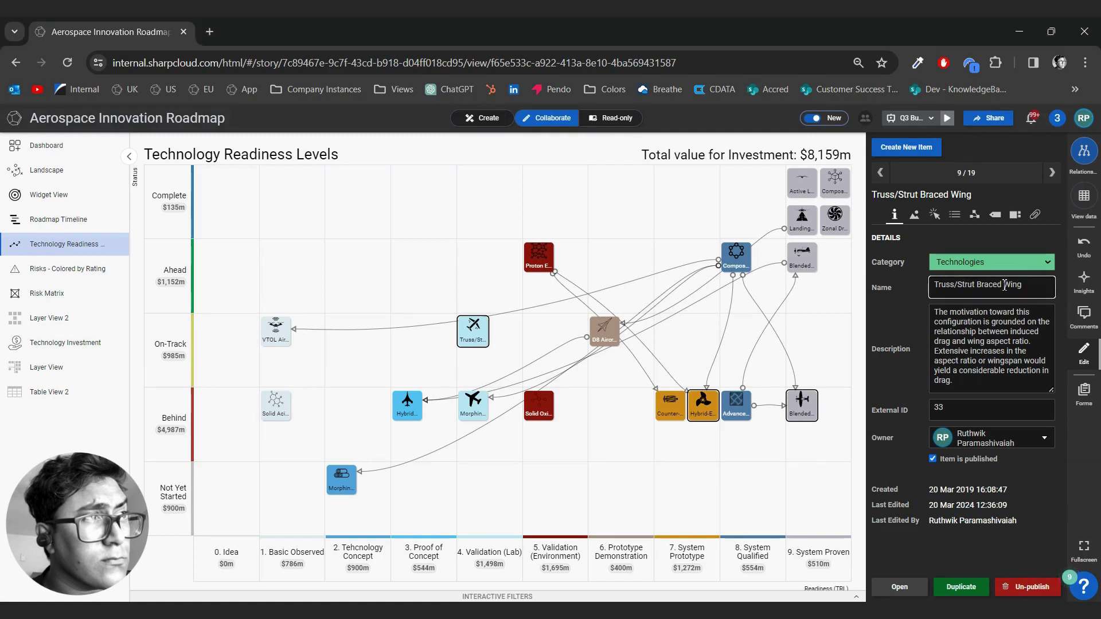
{"action": "key", "text": "BackSpace"}
{"action": "key", "text": "BackSpace"}
{"action": "key", "text": "BackSpace"}
{"action": "key", "text": "BackSpace"}
{"action": "type", "text": "Wings"}
{"action": "left_click", "coordinate": [909, 289]}
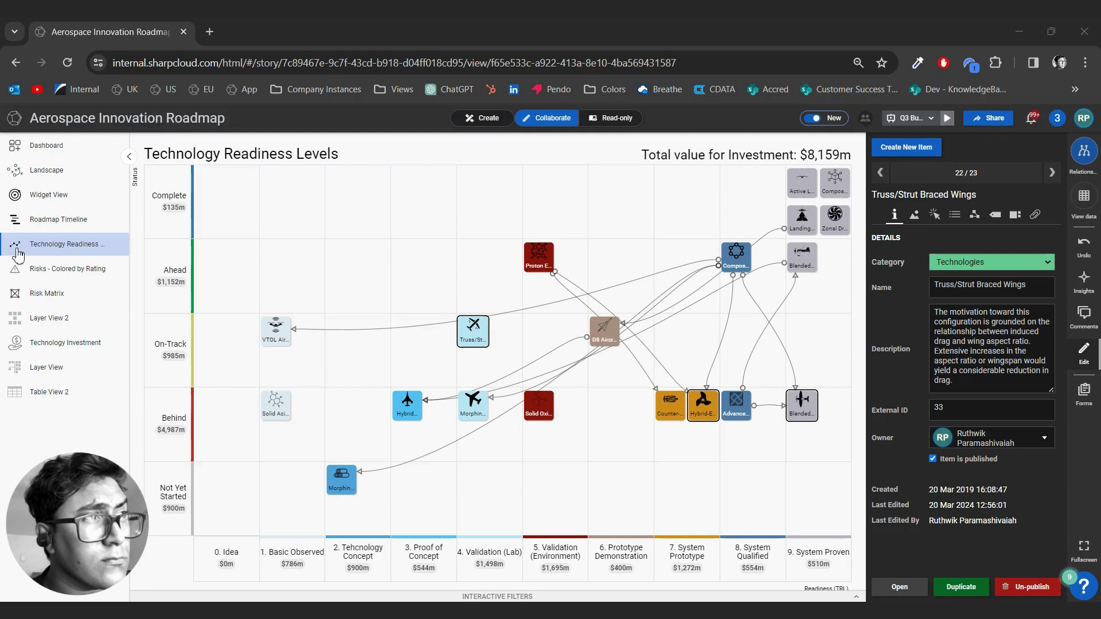
Review the appearance settings, click event options and full attribute list of the Truss/Strut Braced Wing item
{"action": "left_click", "coordinate": [915, 217]}
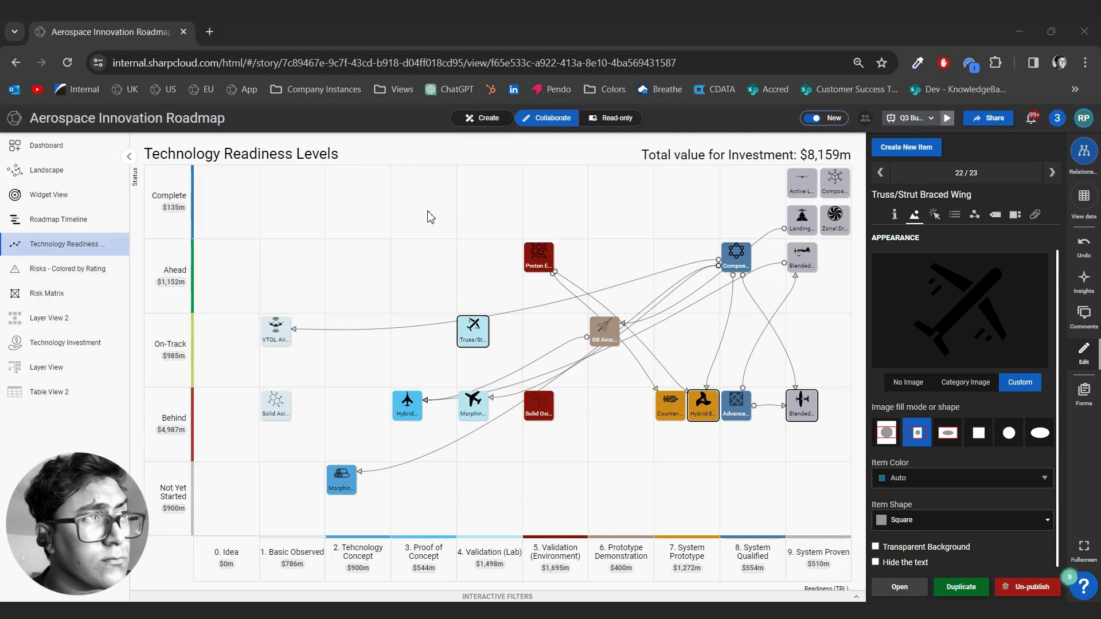
{"action": "left_click", "coordinate": [934, 218]}
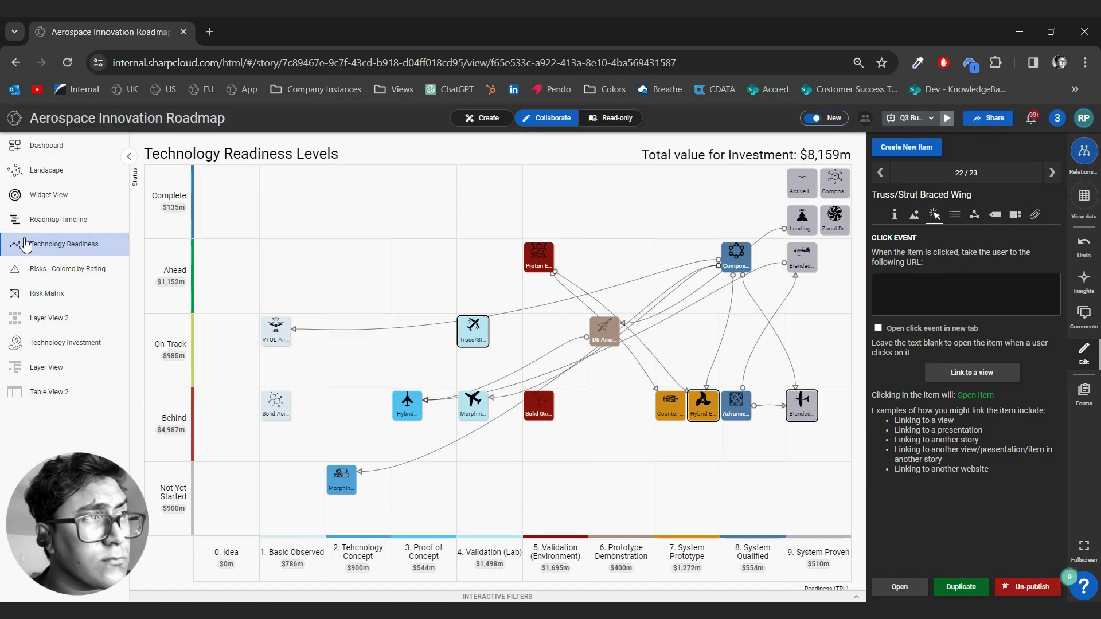
{"action": "left_click", "coordinate": [955, 215]}
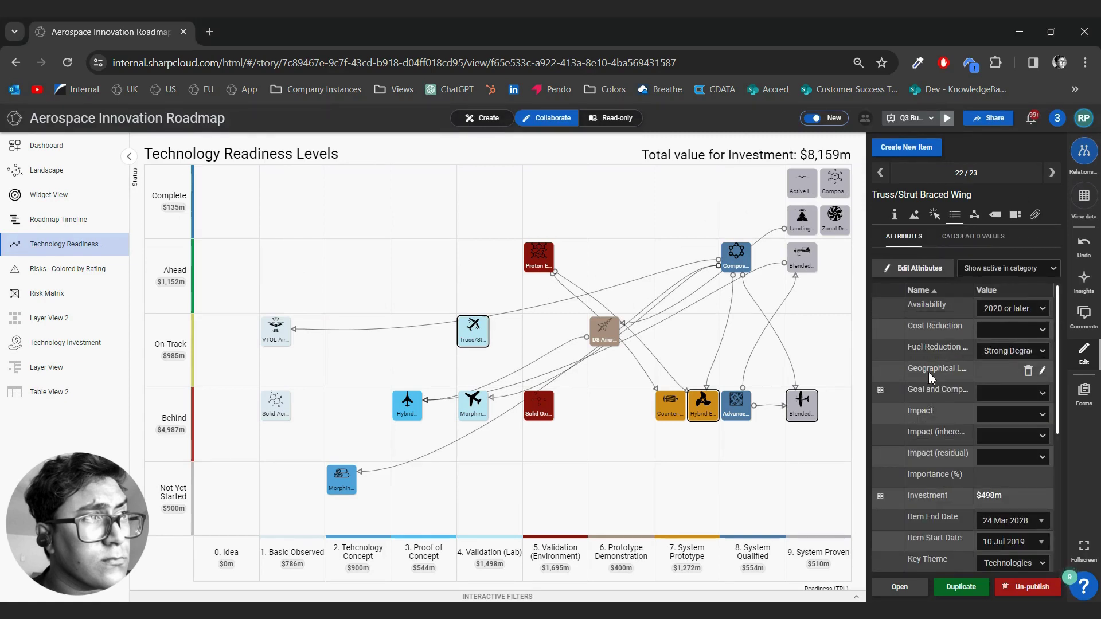
{"action": "scroll", "coordinate": [929, 375], "scroll_direction": "down", "scroll_amount": 5}
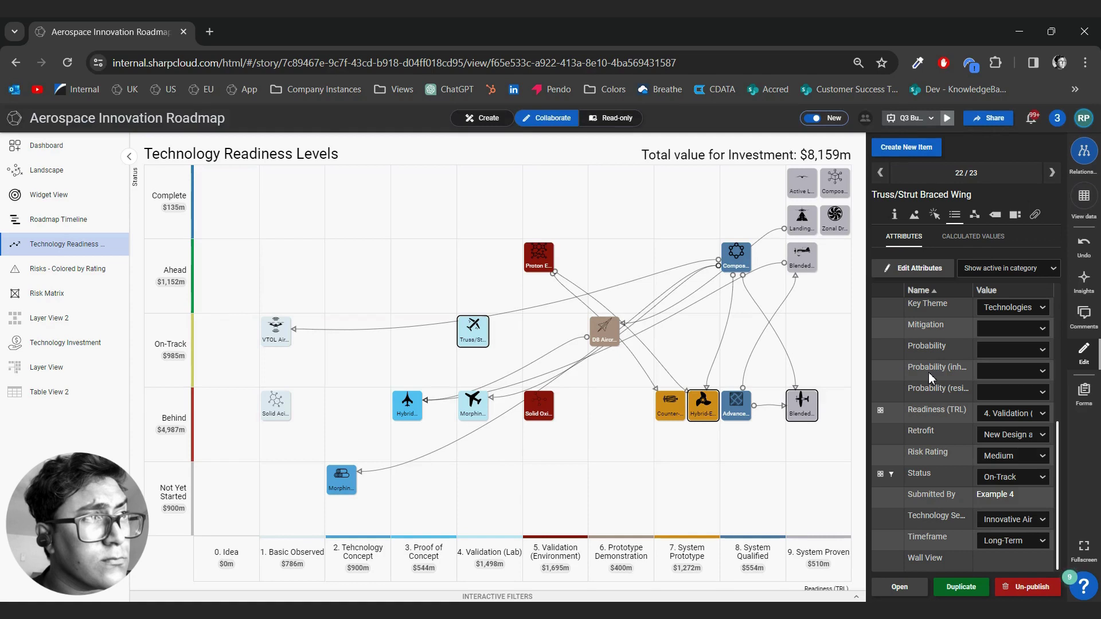
{"action": "scroll", "coordinate": [929, 375], "scroll_direction": "up", "scroll_amount": 5}
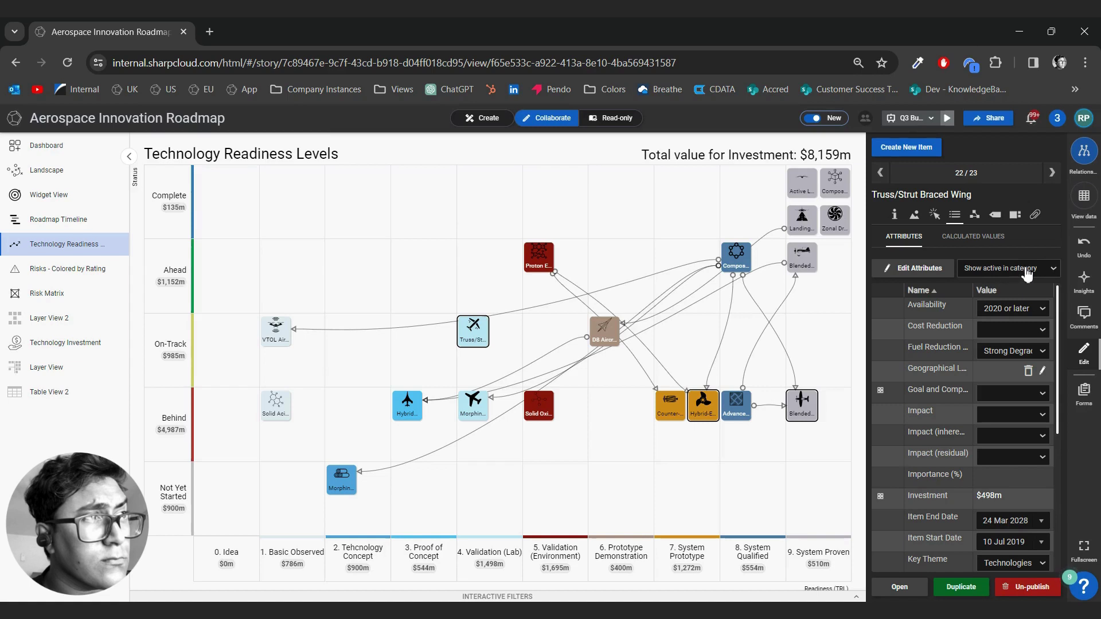
Look at the options offered for the item's Key Theme attribute without changing the selection
{"action": "scroll", "coordinate": [949, 383], "scroll_direction": "down", "scroll_amount": 3}
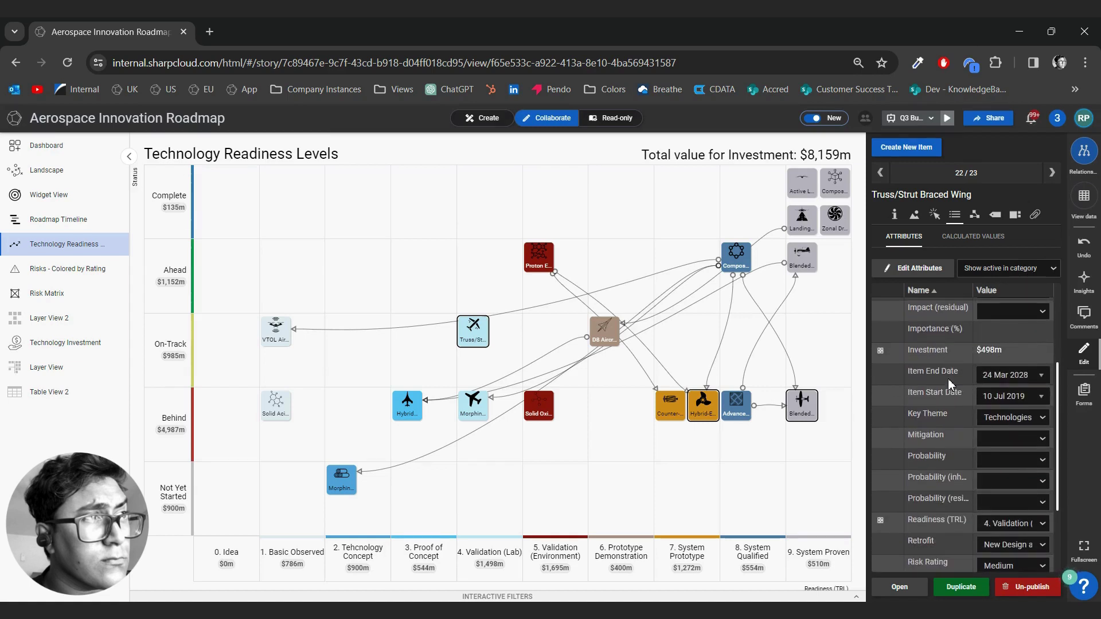
{"action": "scroll", "coordinate": [948, 378], "scroll_direction": "down", "scroll_amount": 3}
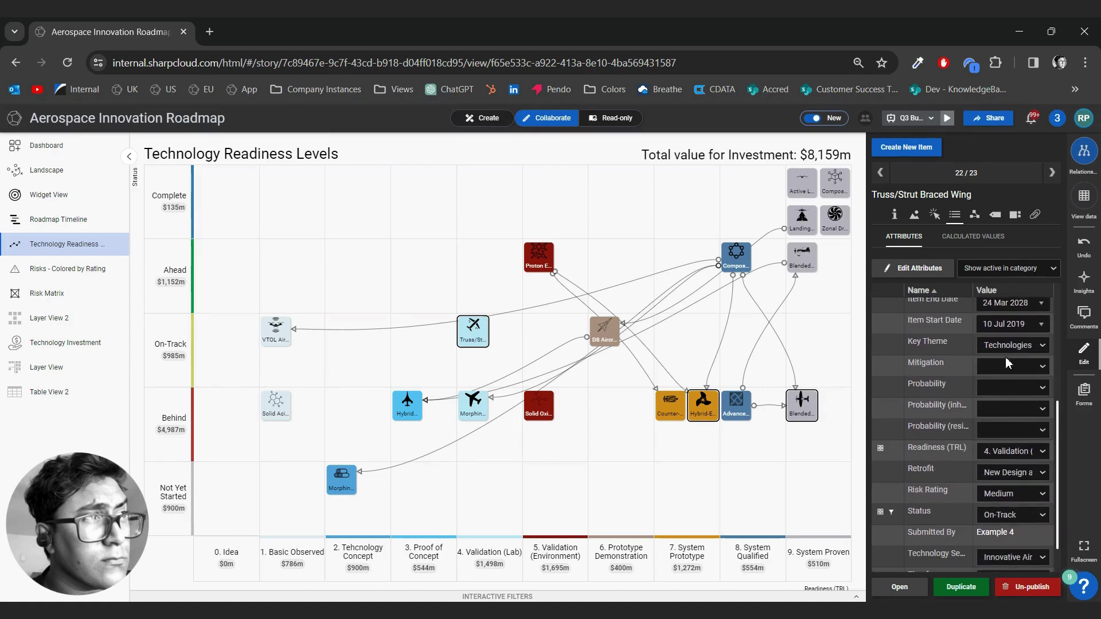
{"action": "left_click", "coordinate": [1013, 347]}
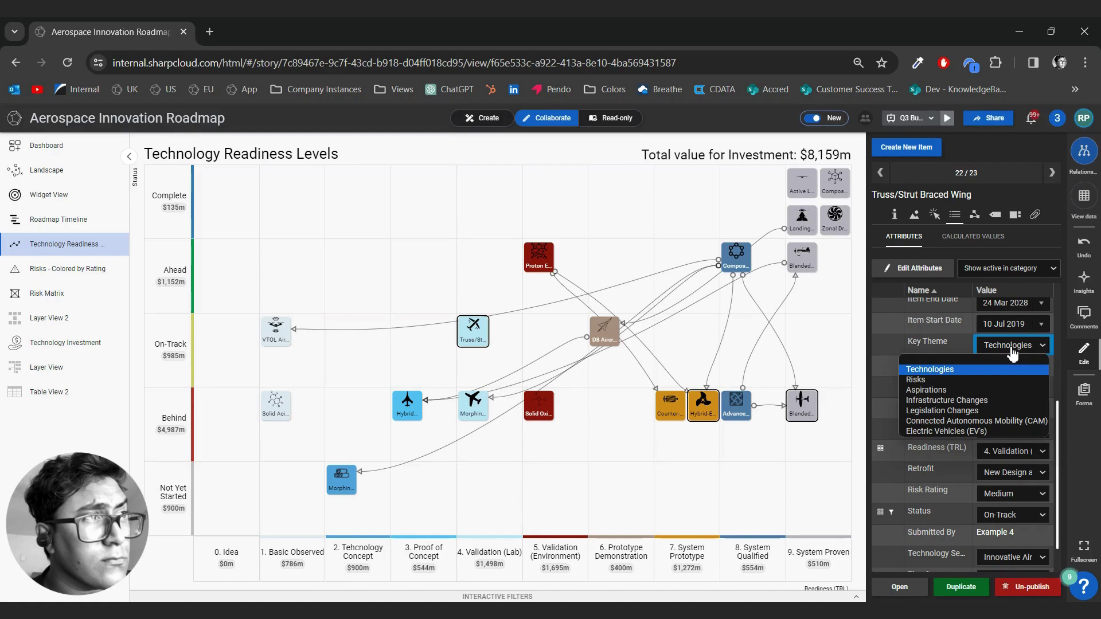
{"action": "left_click", "coordinate": [946, 381]}
{"action": "left_click", "coordinate": [936, 347]}
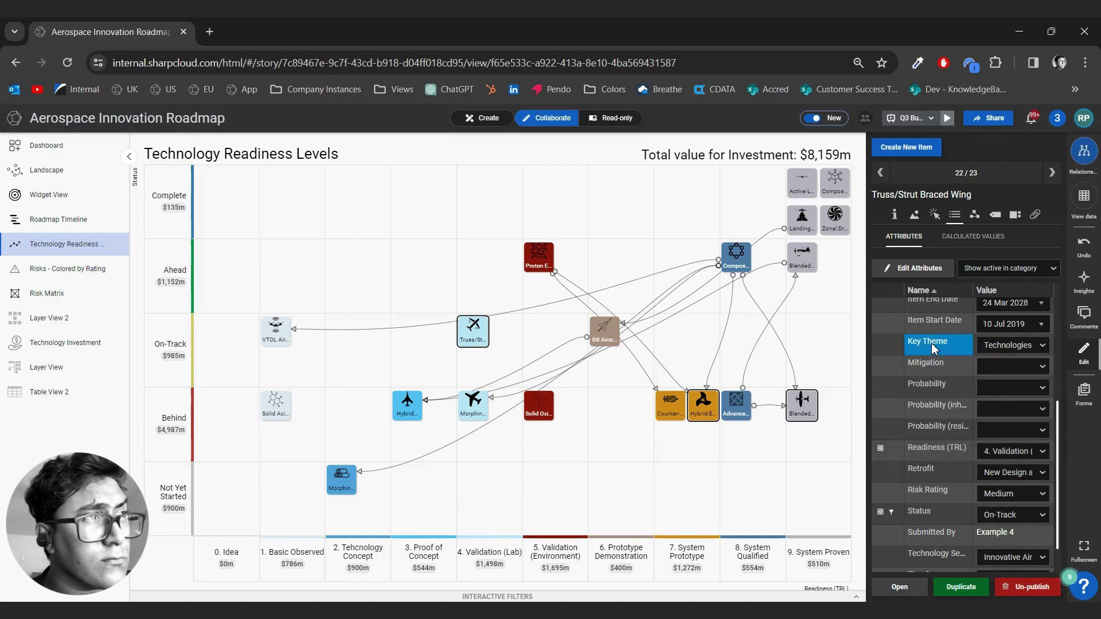
Set the item's Readiness (TRL) attribute to "5. Validation (Environment)"
{"action": "left_click", "coordinate": [1026, 452]}
{"action": "left_click", "coordinate": [1020, 533]}
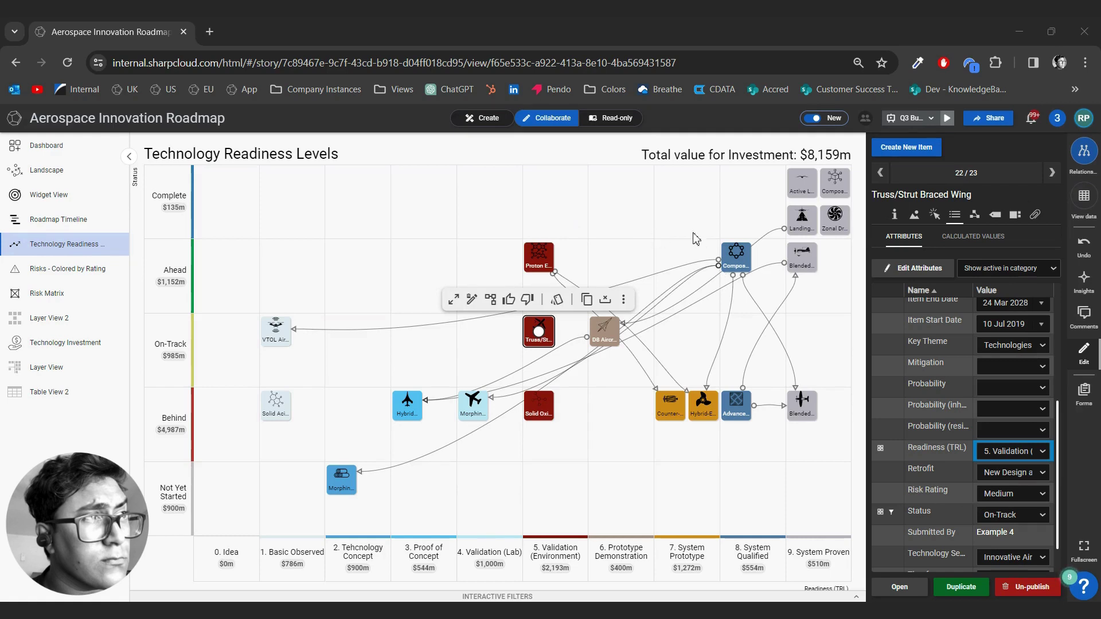
Review the item's calculated values and the direction, risk and strength settings of its relationships
{"action": "left_click", "coordinate": [973, 240]}
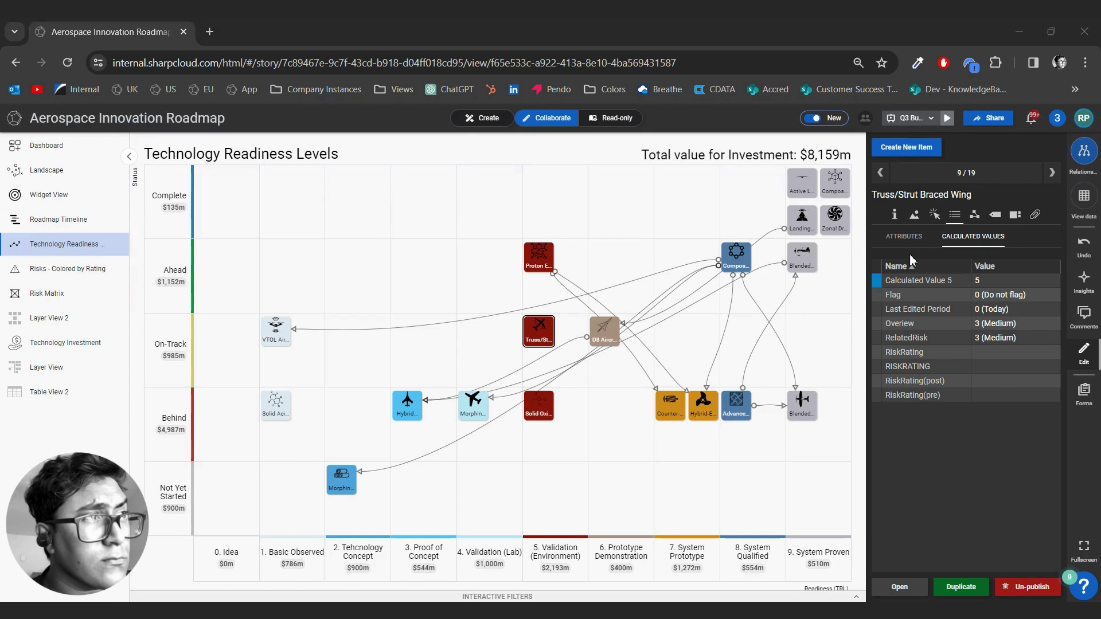
{"action": "left_click", "coordinate": [975, 217]}
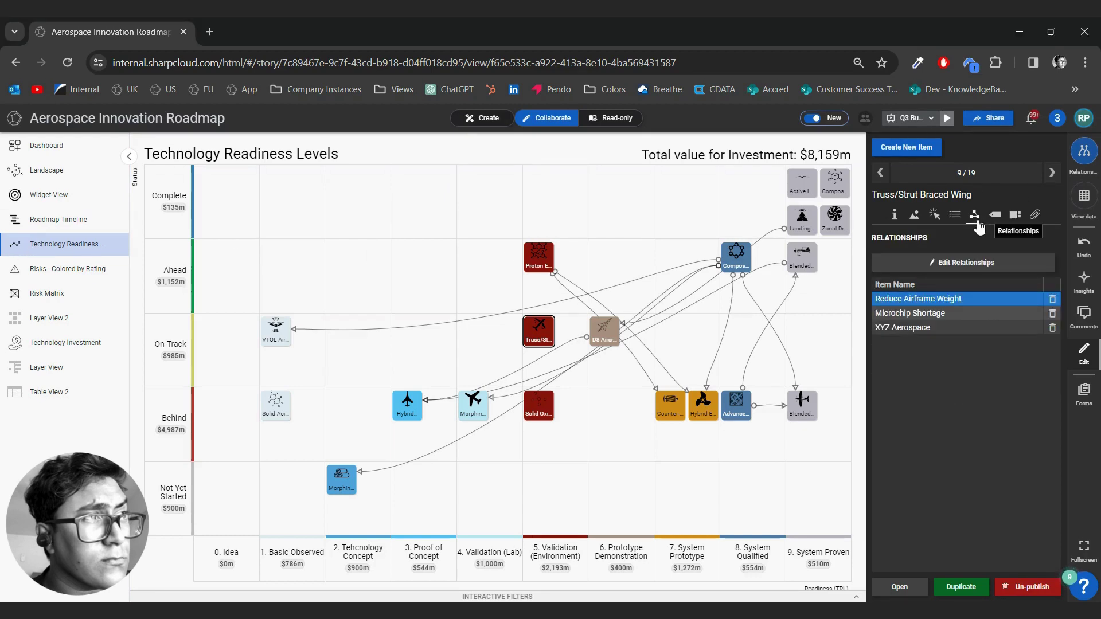
{"action": "left_click", "coordinate": [959, 265]}
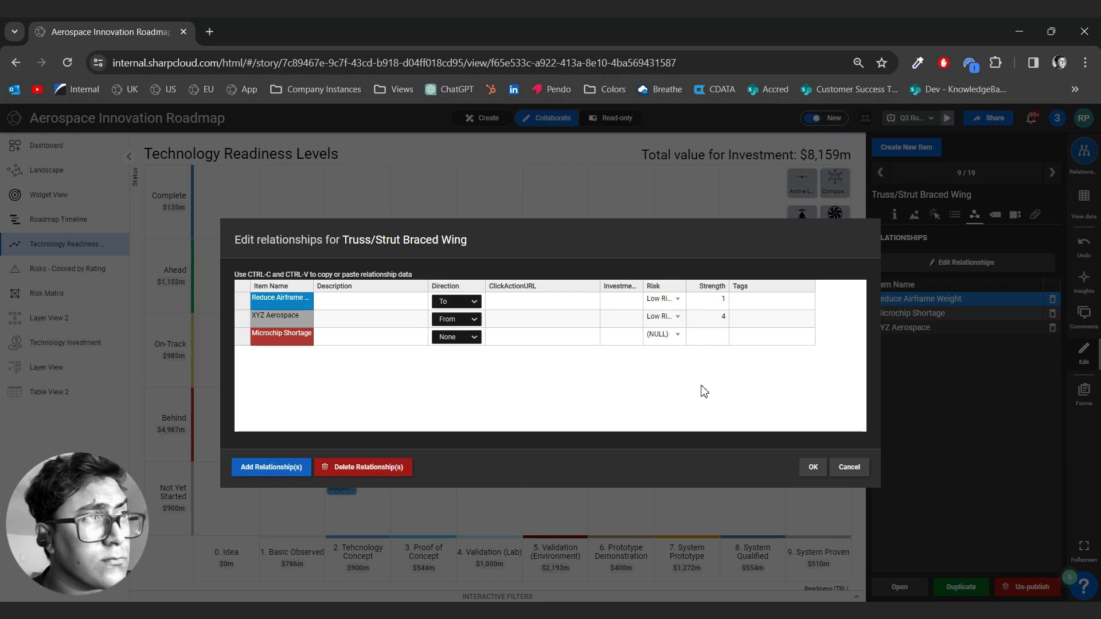
{"action": "left_click", "coordinate": [813, 468]}
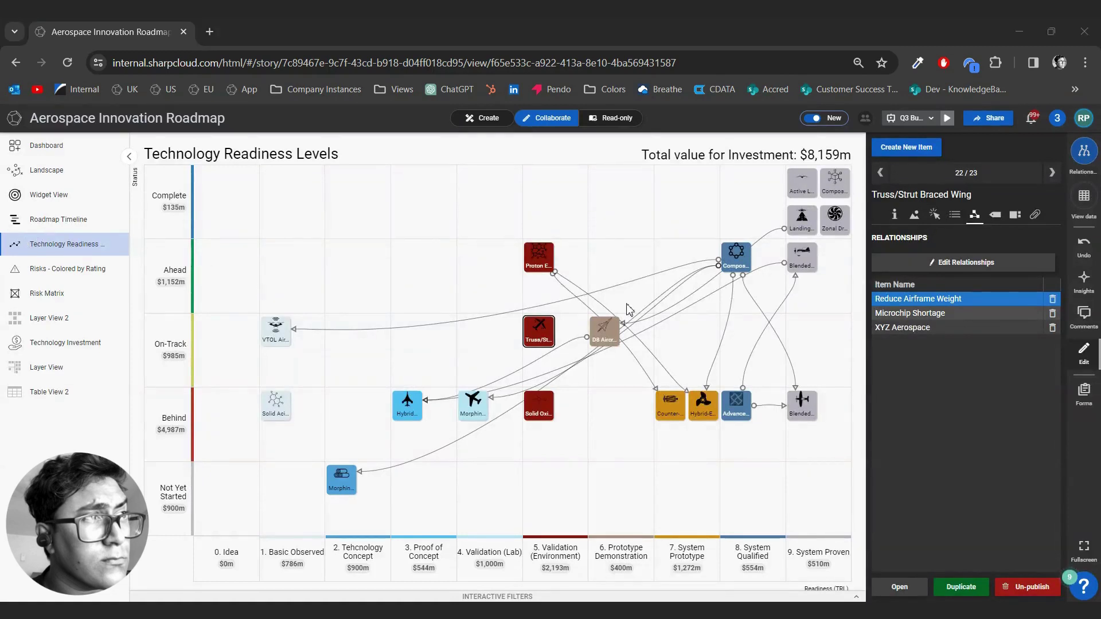
Add the Africa market tag to the item and remove its China tag
{"action": "left_click", "coordinate": [996, 217]}
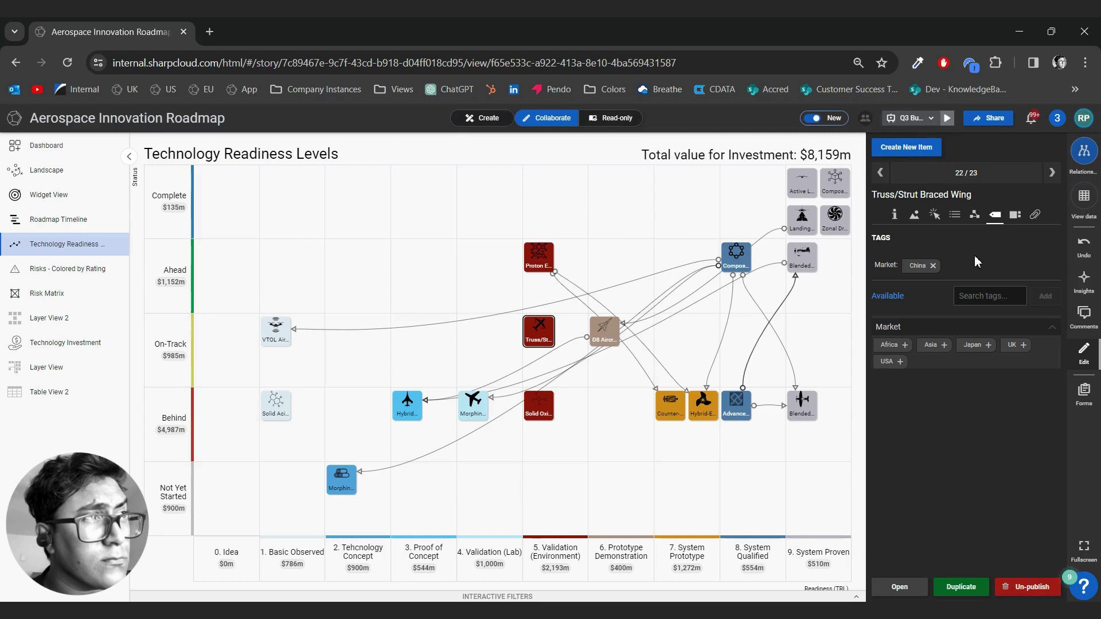
{"action": "left_click", "coordinate": [905, 345]}
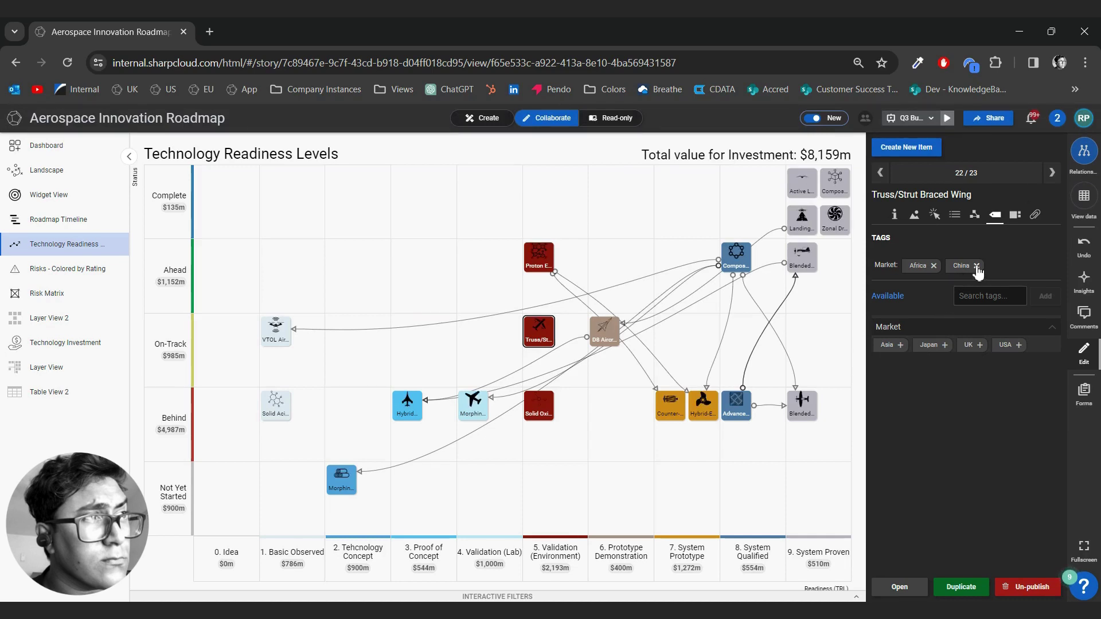
{"action": "left_click", "coordinate": [976, 267]}
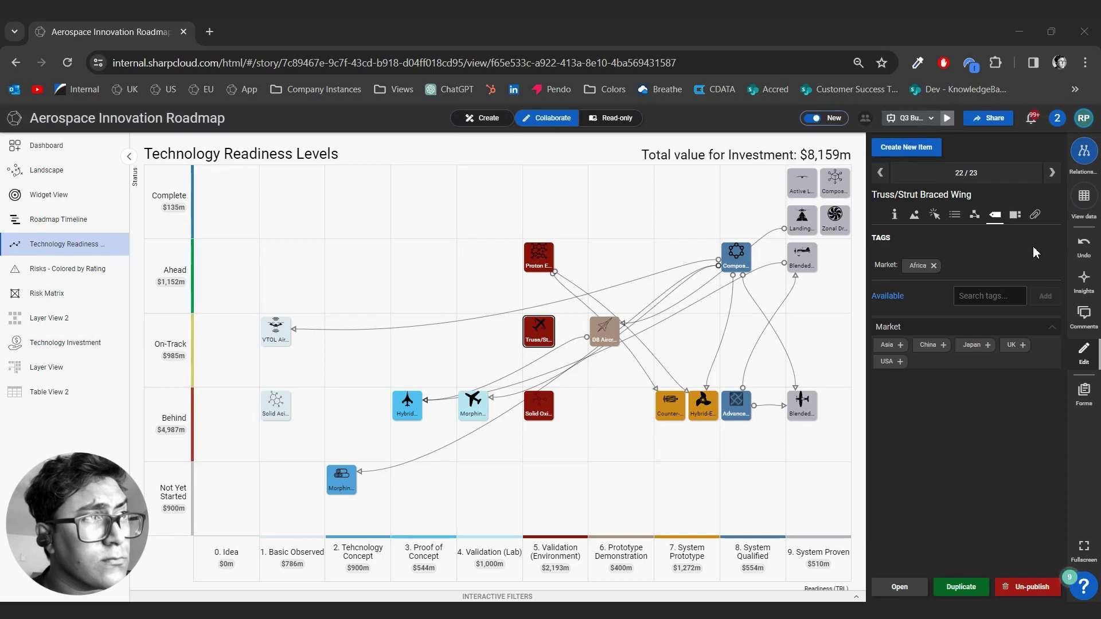
Examine the item's panel settings, including title hiding, order, background, border and visibility
{"action": "left_click", "coordinate": [1015, 216]}
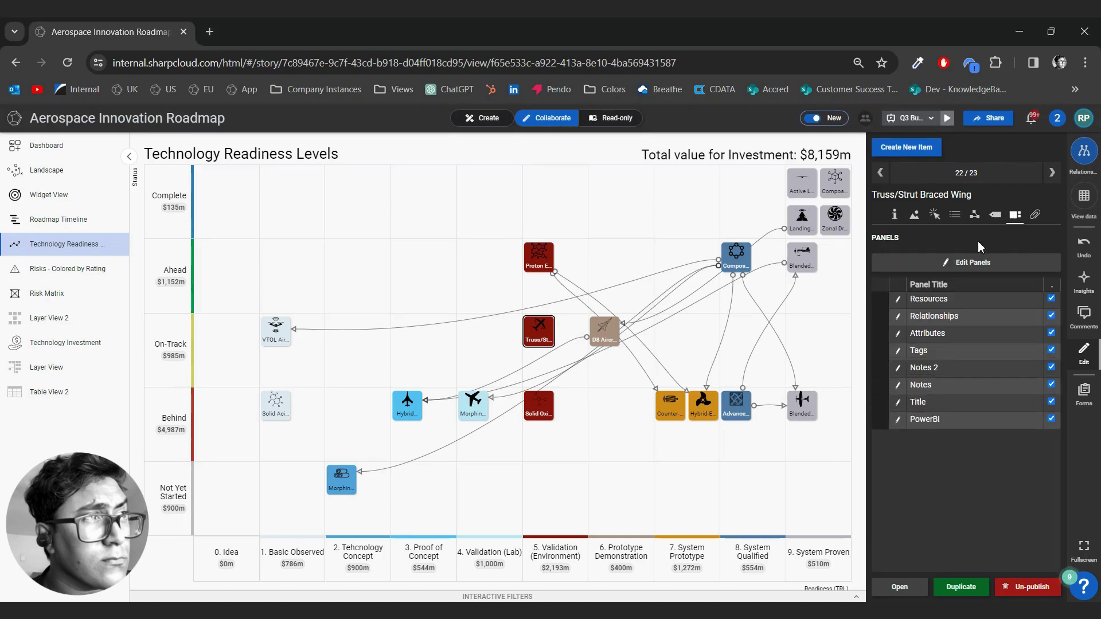
{"action": "left_click", "coordinate": [972, 262]}
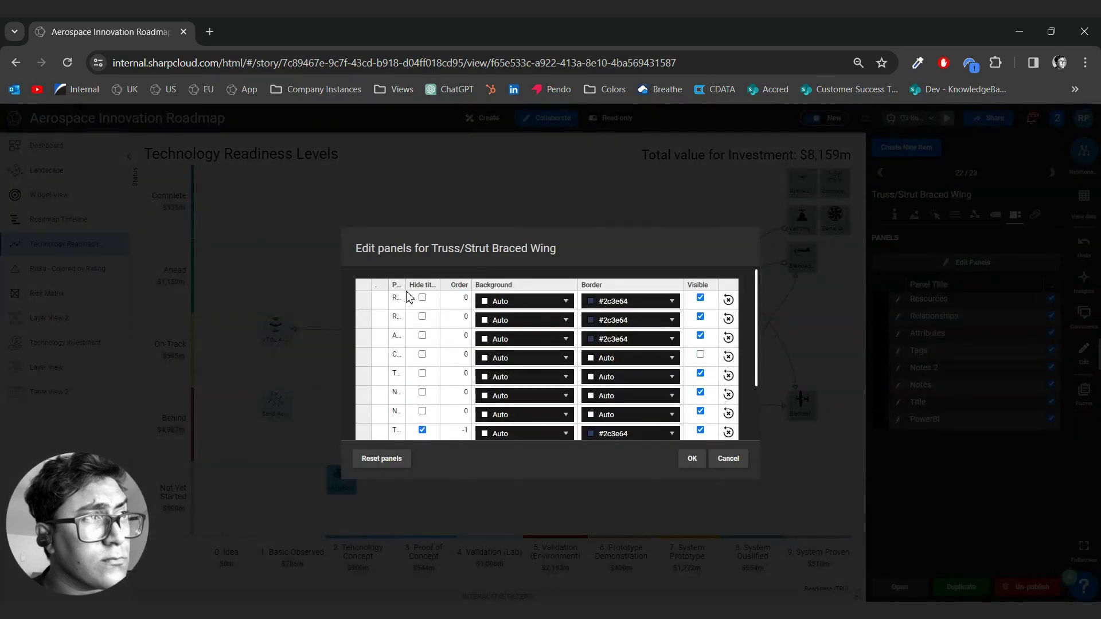
{"action": "left_click_drag", "start_coordinate": [408, 289], "coordinate": [437, 290]}
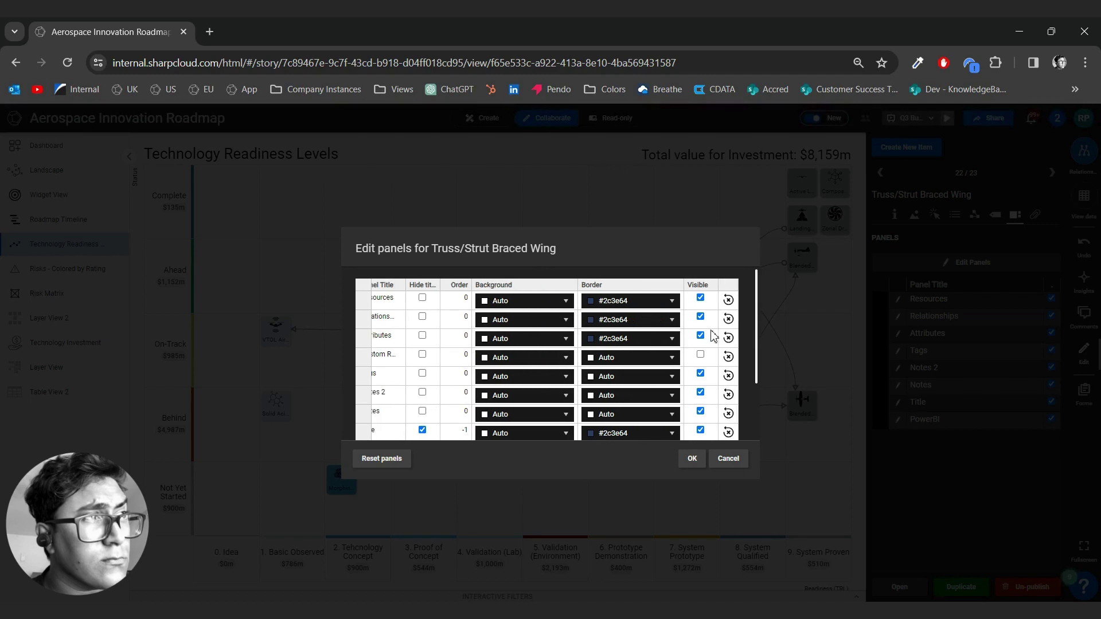
{"action": "scroll", "coordinate": [715, 337], "scroll_direction": "right", "scroll_amount": 1}
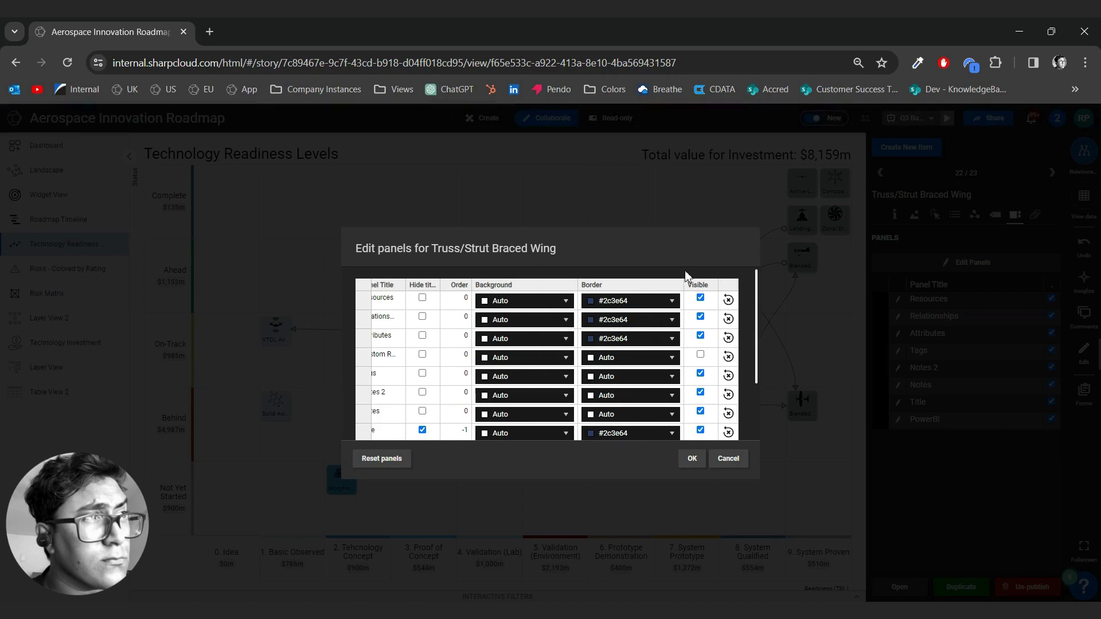
{"action": "left_click", "coordinate": [692, 459]}
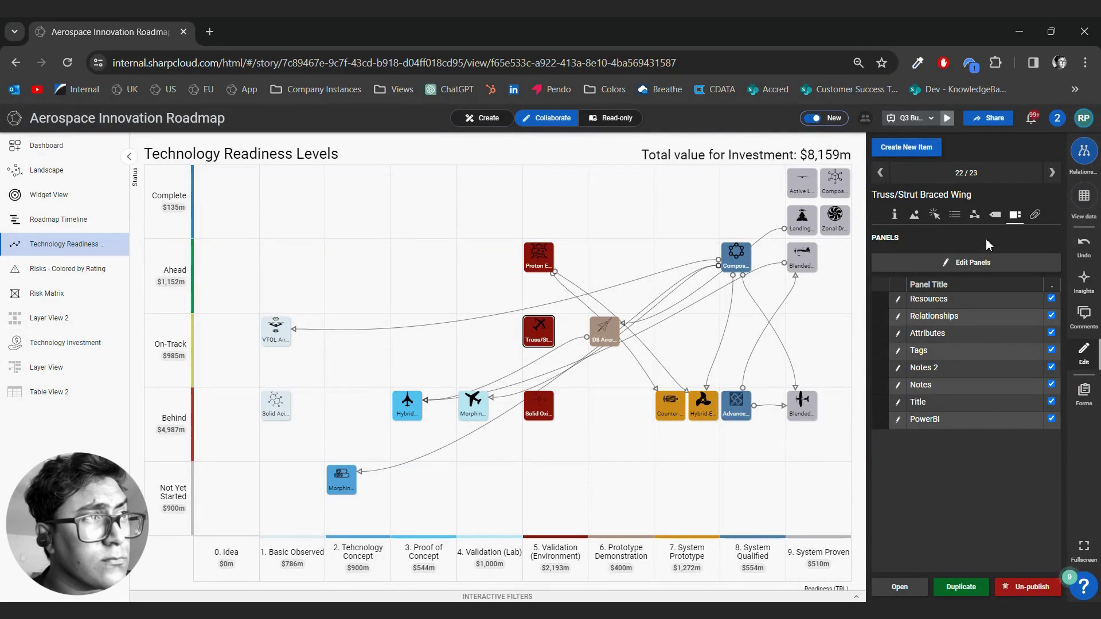
Check which resource types can be attached to the item, and leave without adding one
{"action": "left_click", "coordinate": [1036, 222]}
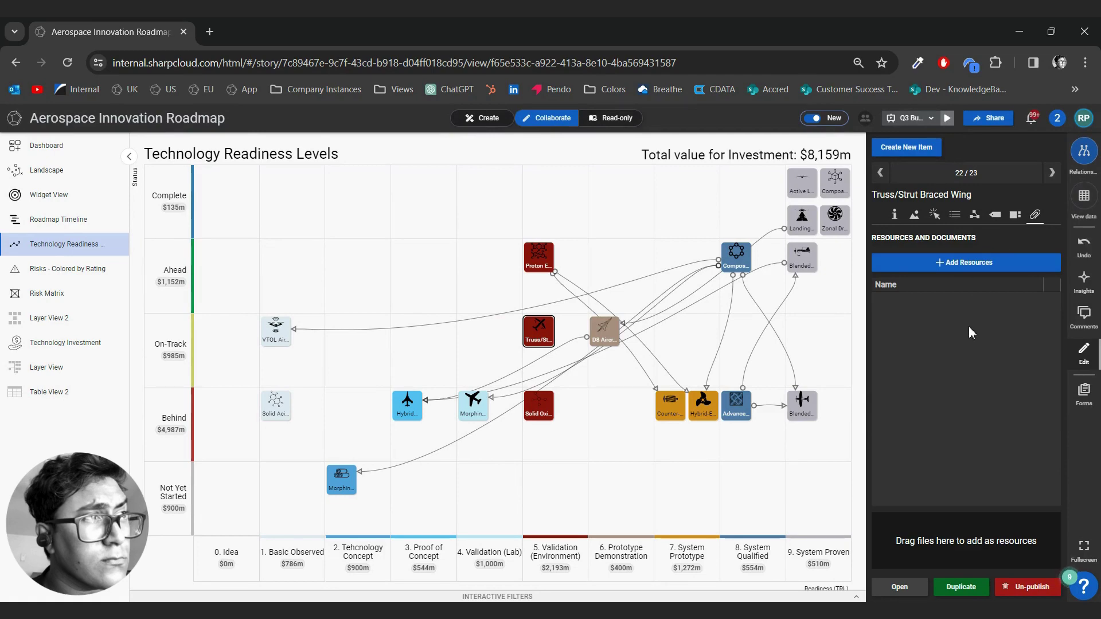
{"action": "left_click", "coordinate": [955, 265]}
{"action": "left_click", "coordinate": [654, 284]}
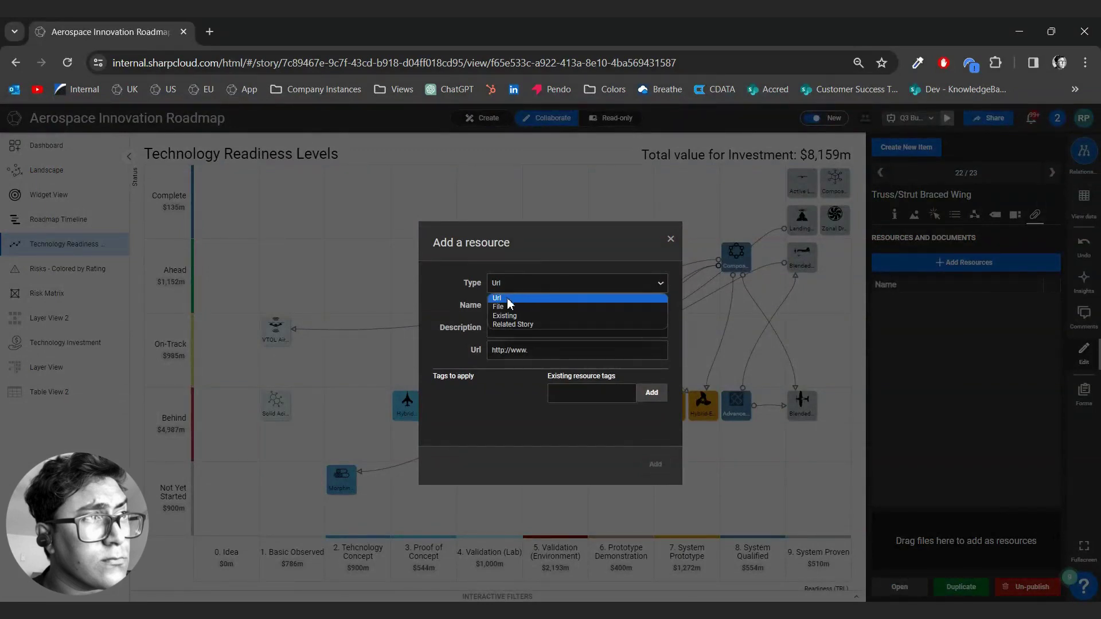
{"action": "left_click", "coordinate": [546, 277]}
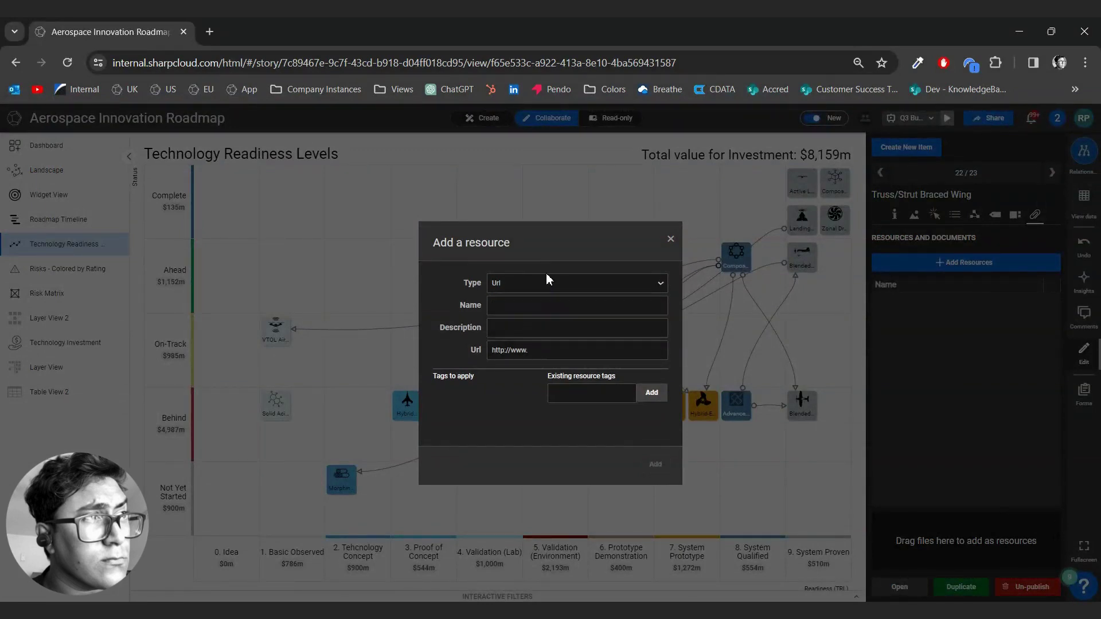
{"action": "left_click", "coordinate": [670, 240]}
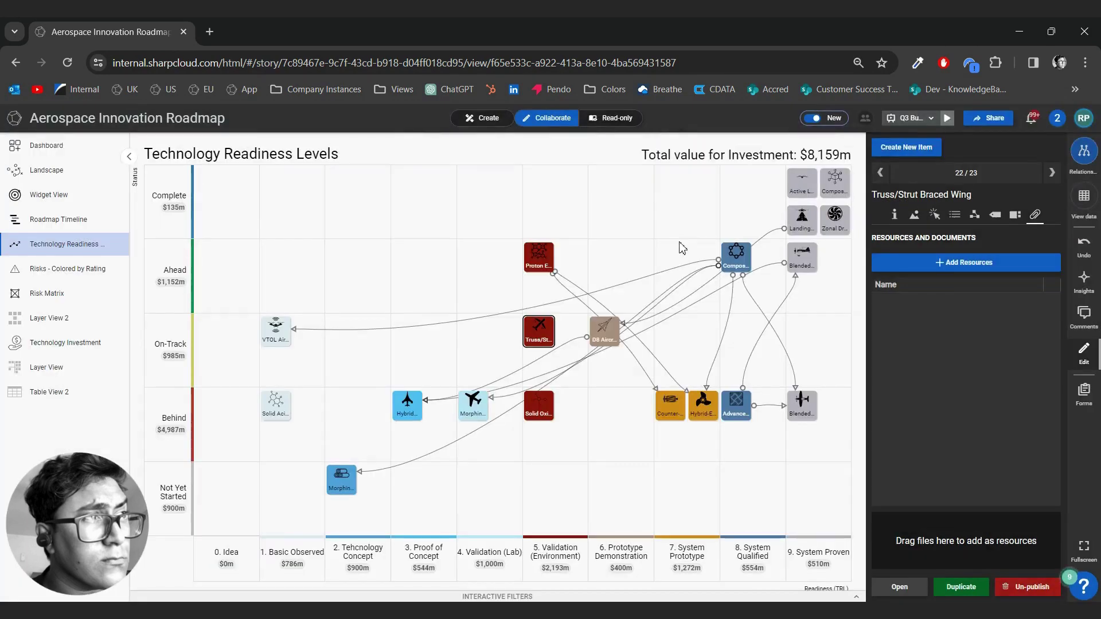